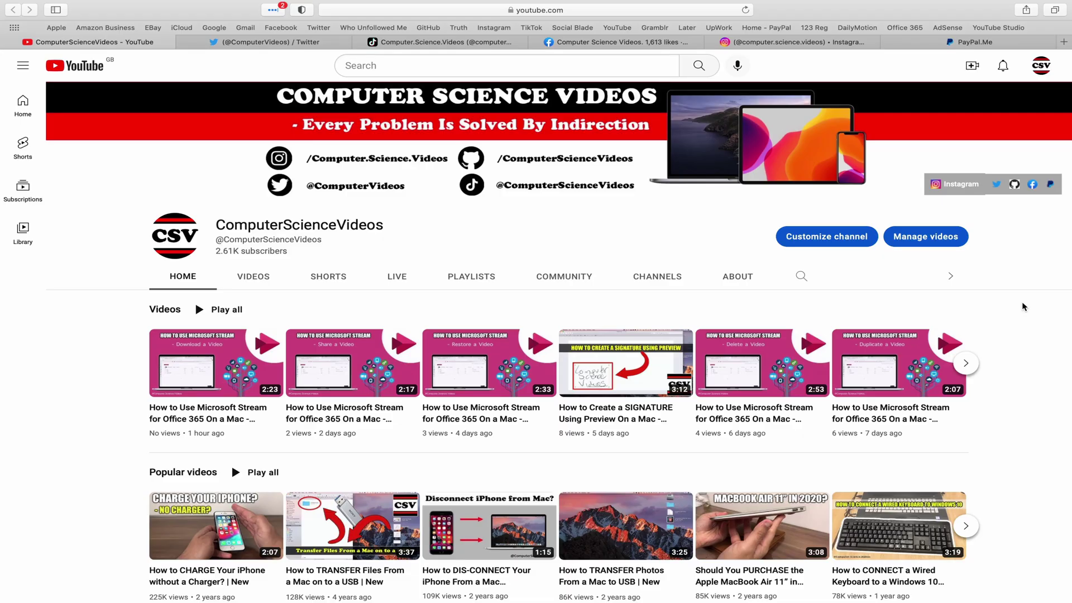
# Browse the channel's Twitter, TikTok, Facebook and Instagram tabs in Safari, ending on PayPal.Me.
pyautogui.click(252, 42)
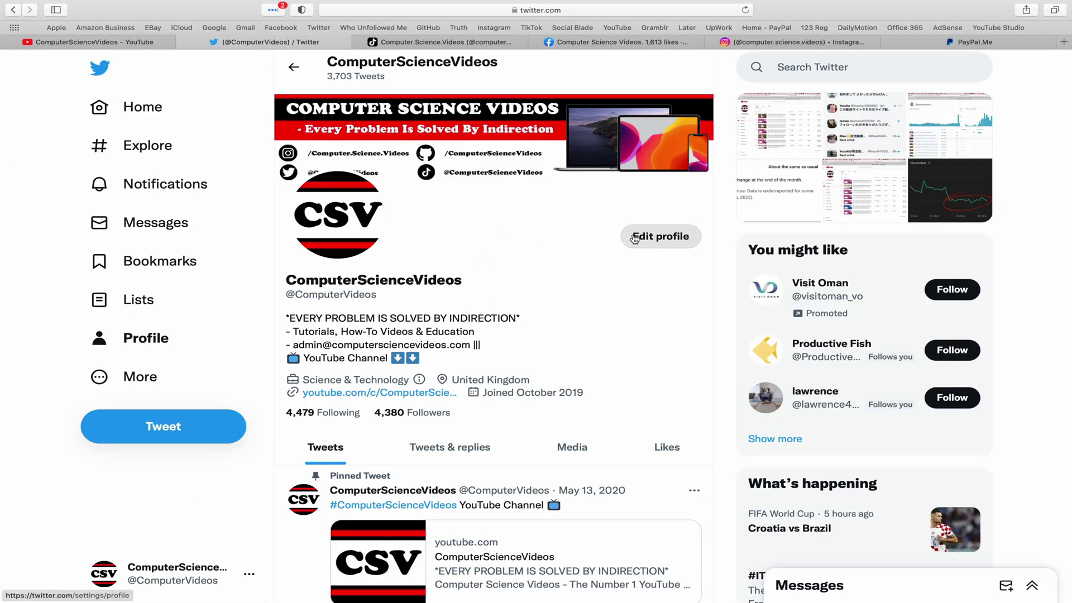
pyautogui.click(467, 48)
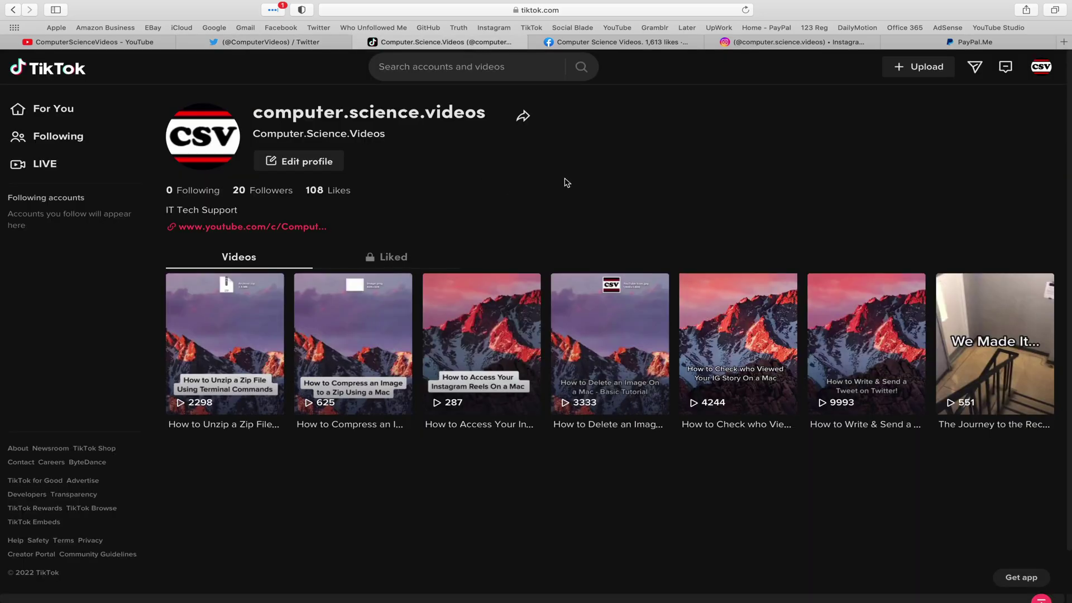
pyautogui.click(620, 43)
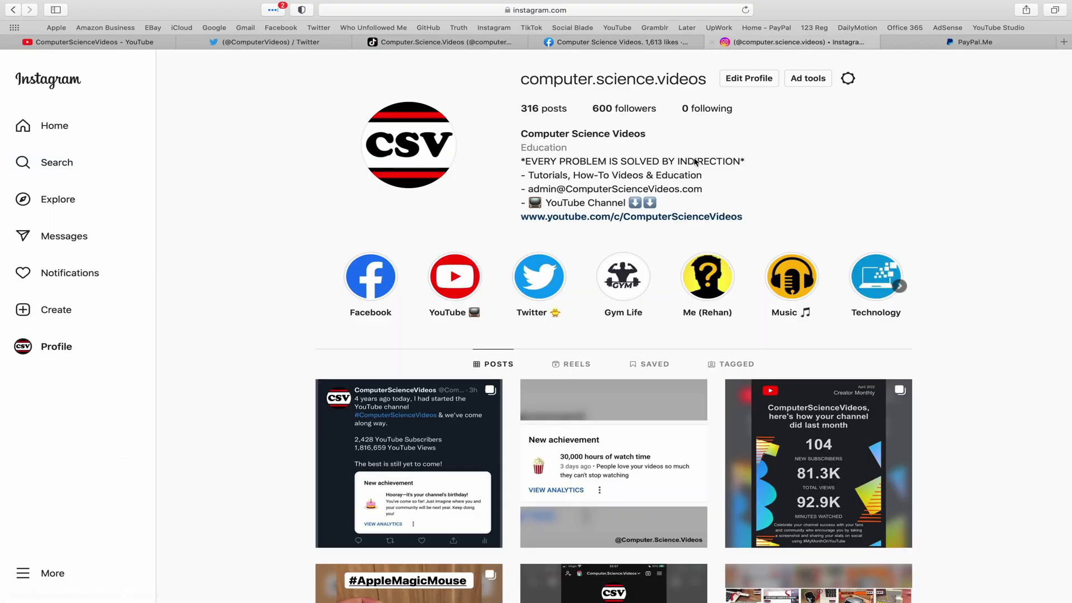
pyautogui.click(793, 42)
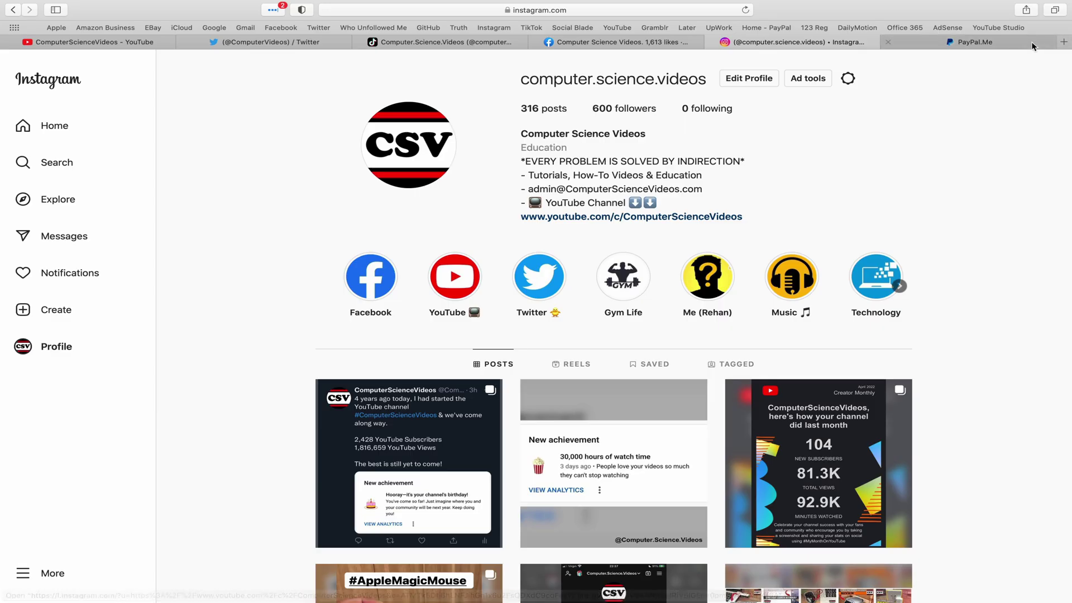
pyautogui.click(975, 42)
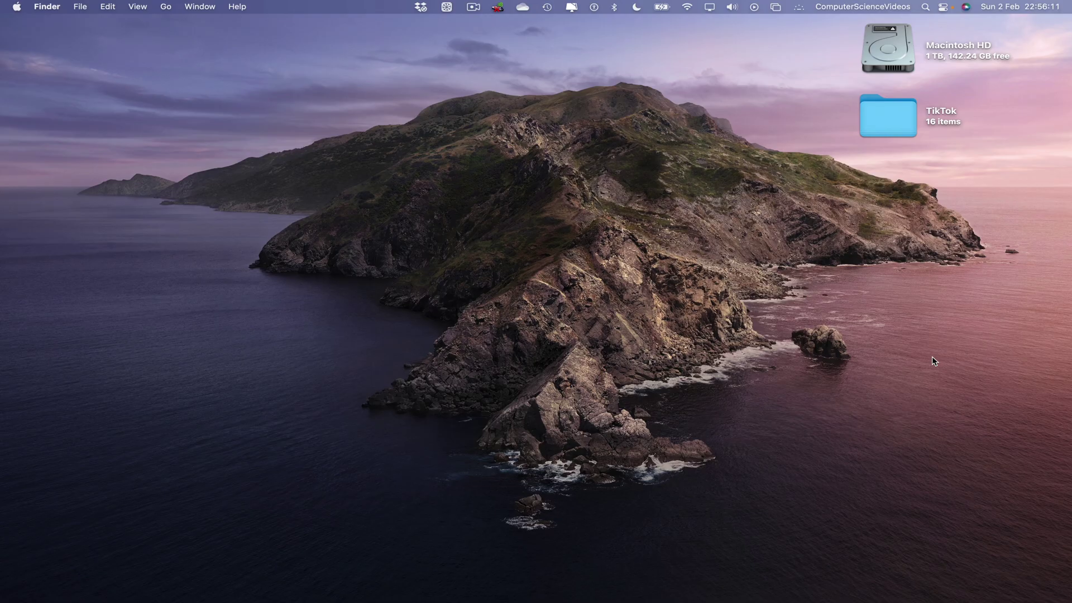
# Create a new folder on the desktop and rename it 'Green'.
pyautogui.rightClick(581, 192)
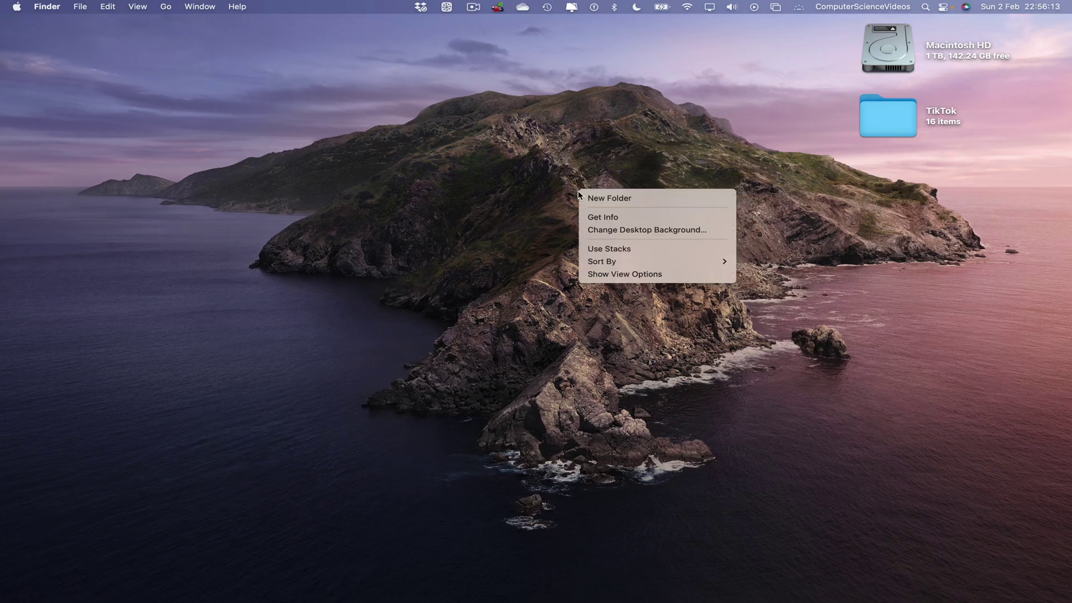
pyautogui.click(603, 199)
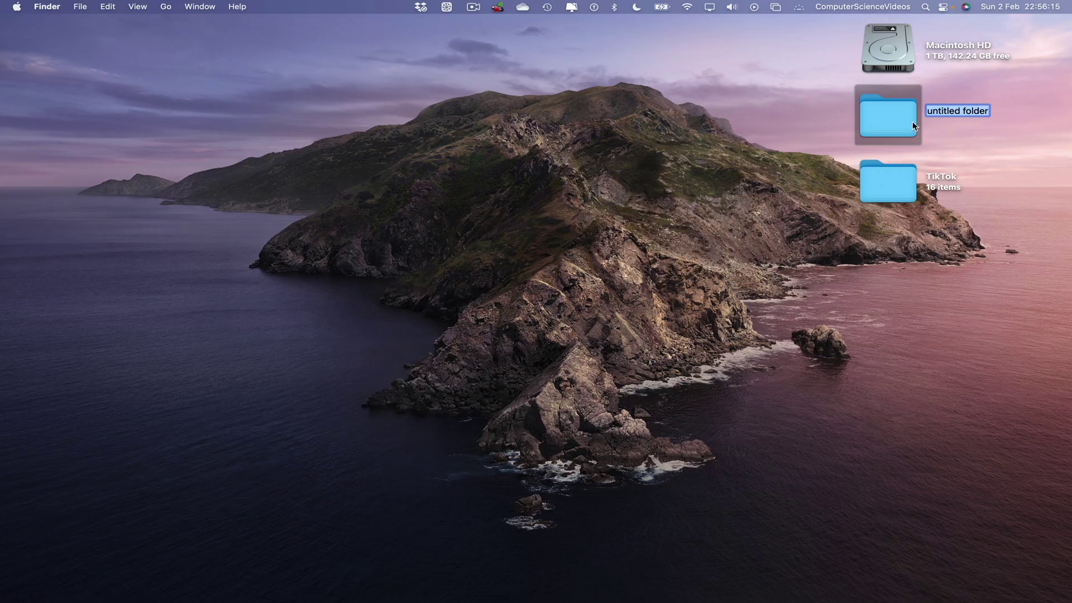
pyautogui.click(789, 123)
pyautogui.click(900, 115)
pyautogui.rightClick(899, 115)
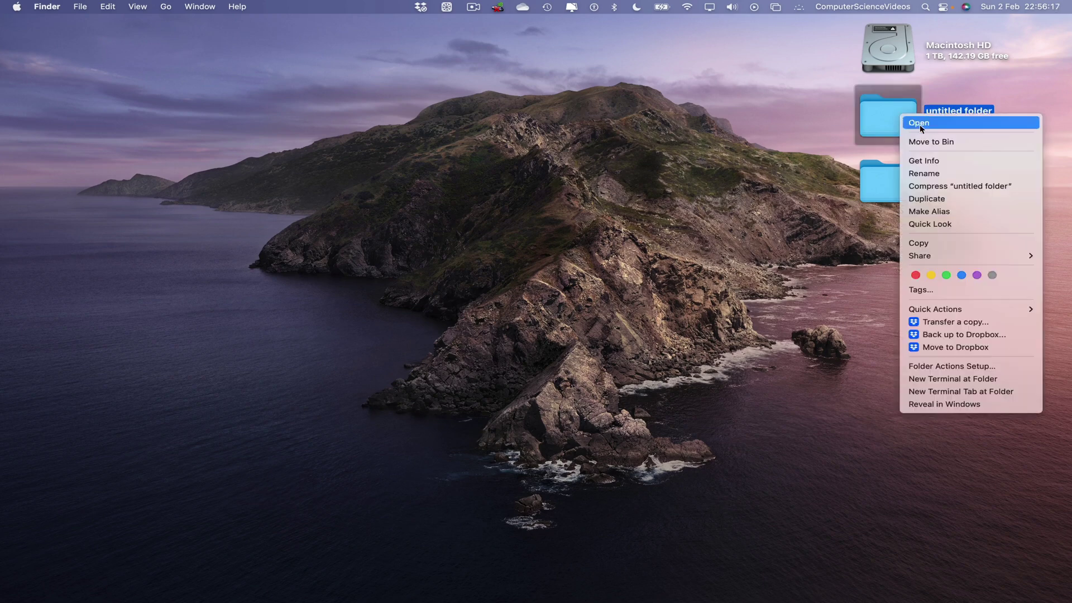
pyautogui.click(933, 174)
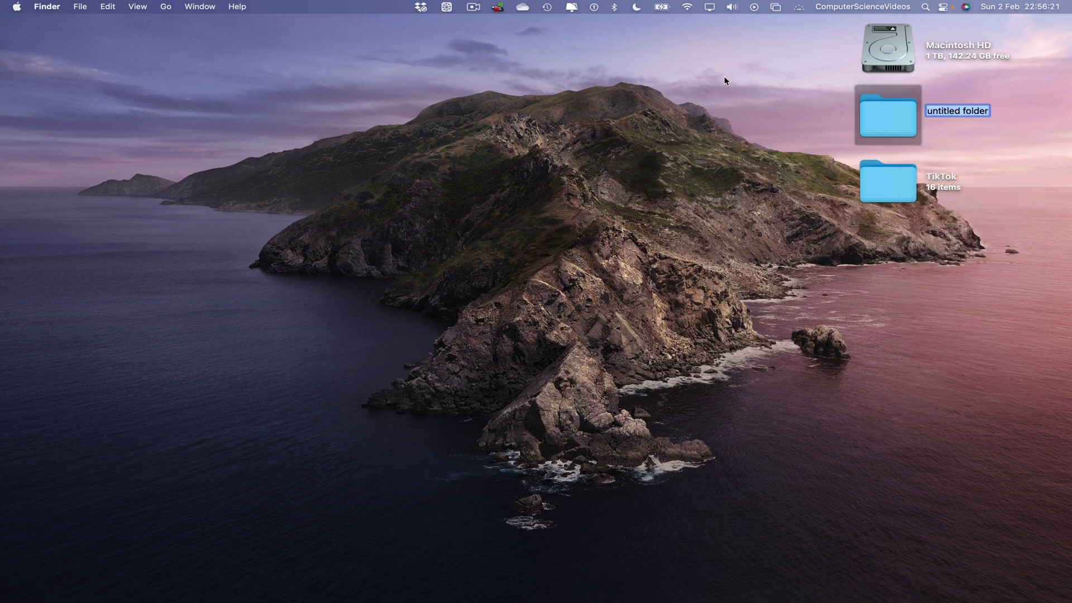
pyautogui.write('Green')
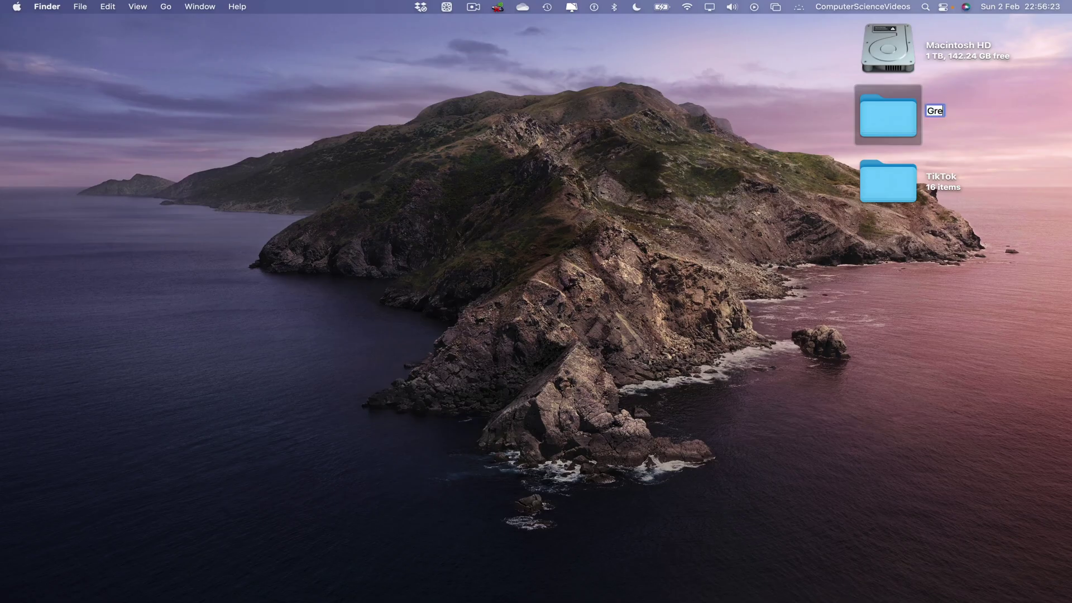
pyautogui.click(507, 91)
# Open the Green folder's Info window and select its folder icon.
pyautogui.rightClick(920, 117)
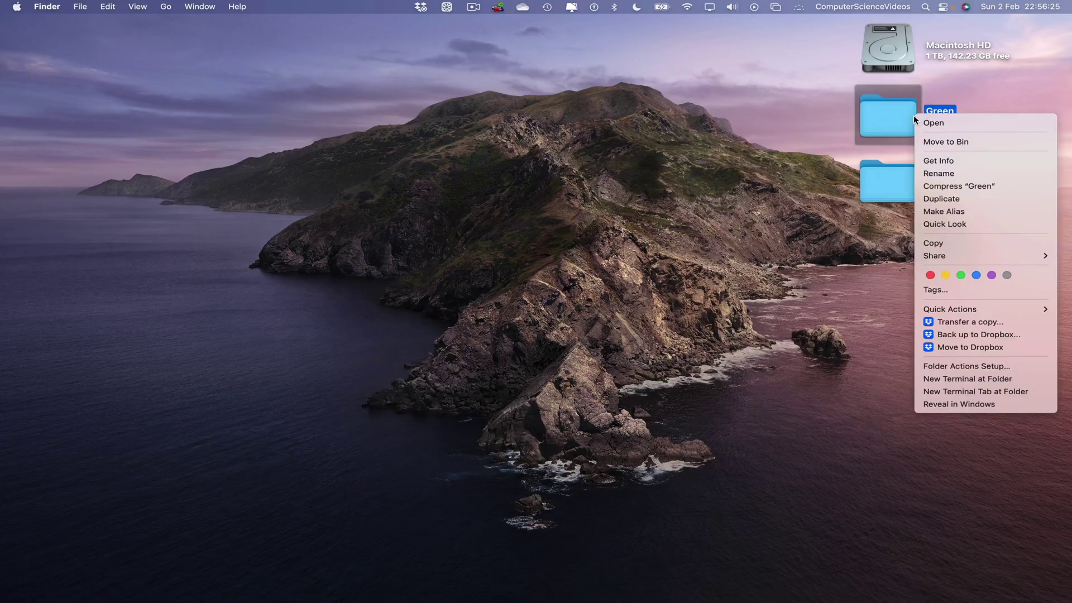
pyautogui.click(935, 173)
pyautogui.press('super+i')
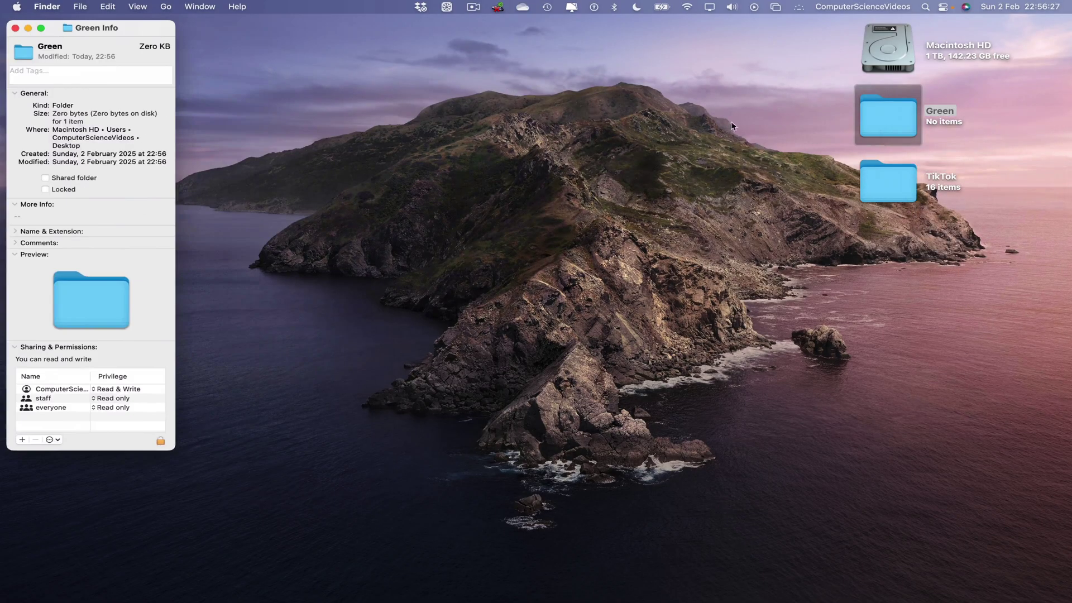
pyautogui.click(21, 57)
# Launch Preview through a Spotlight search.
pyautogui.click(925, 5)
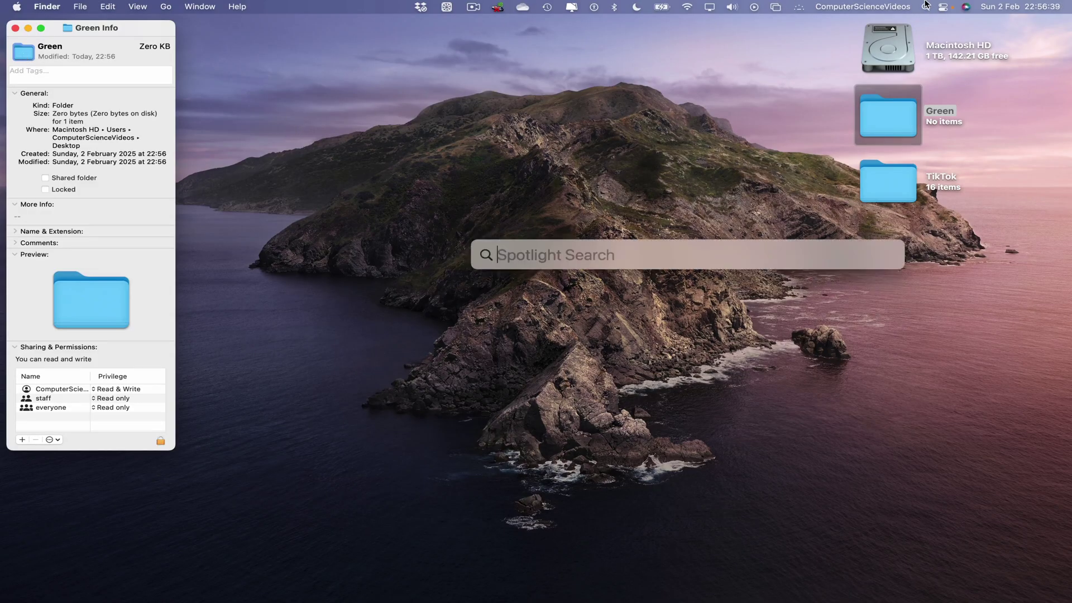
pyautogui.write('prew')
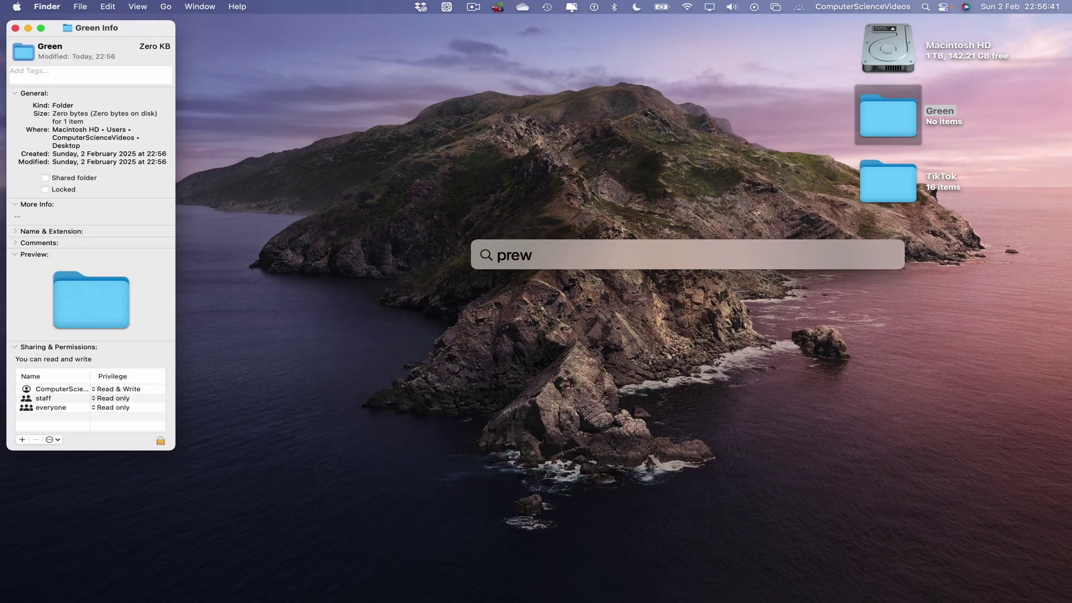
pyautogui.press('BackSpace')
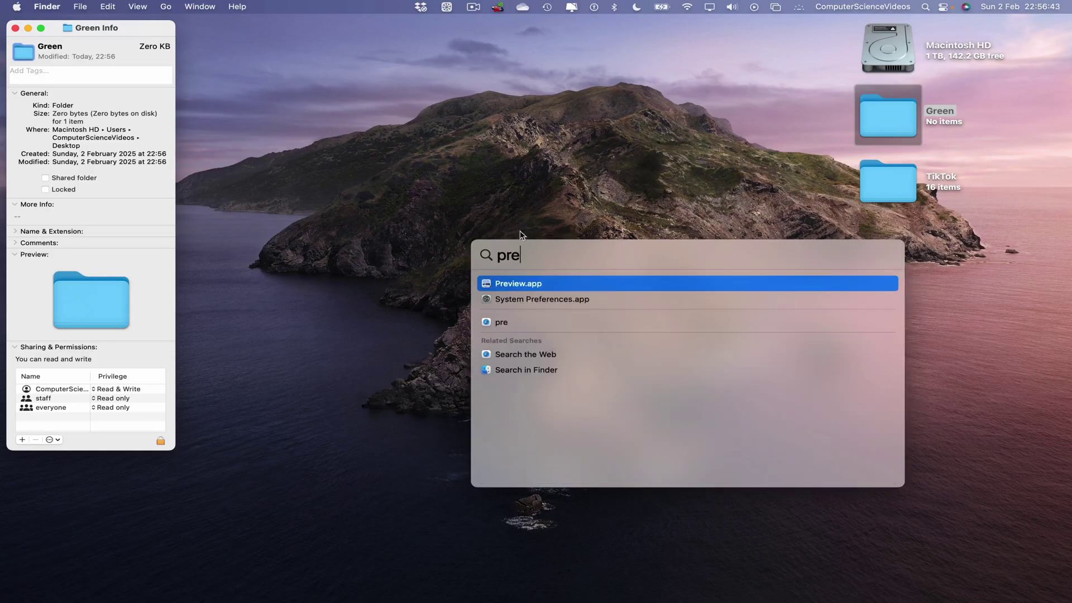
pyautogui.click(520, 283)
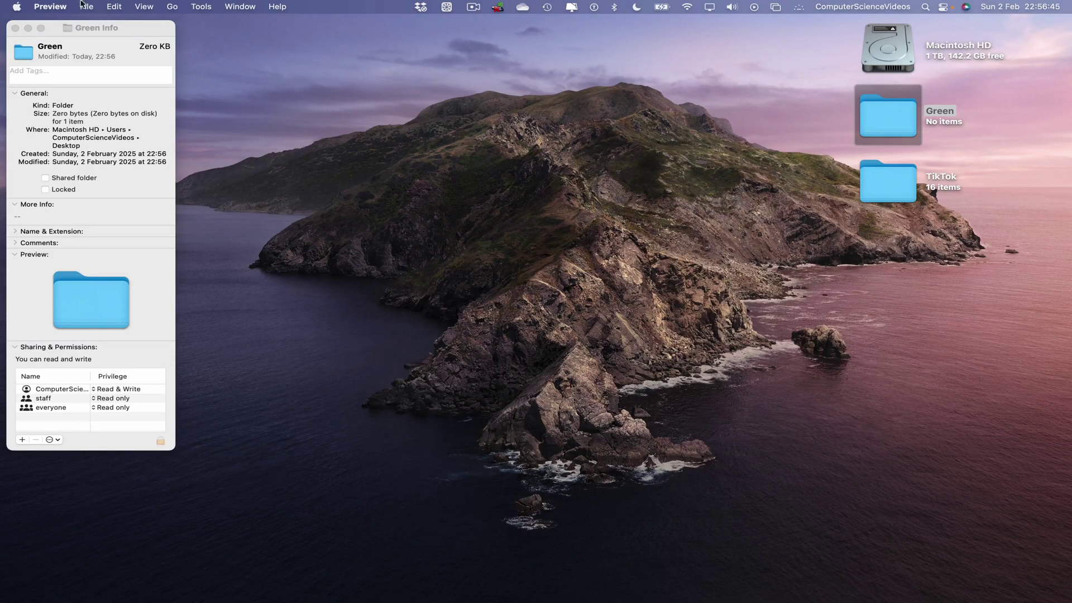
# Create a new Preview document from the clipboard and centre its window.
pyautogui.click(92, 4)
pyautogui.click(106, 21)
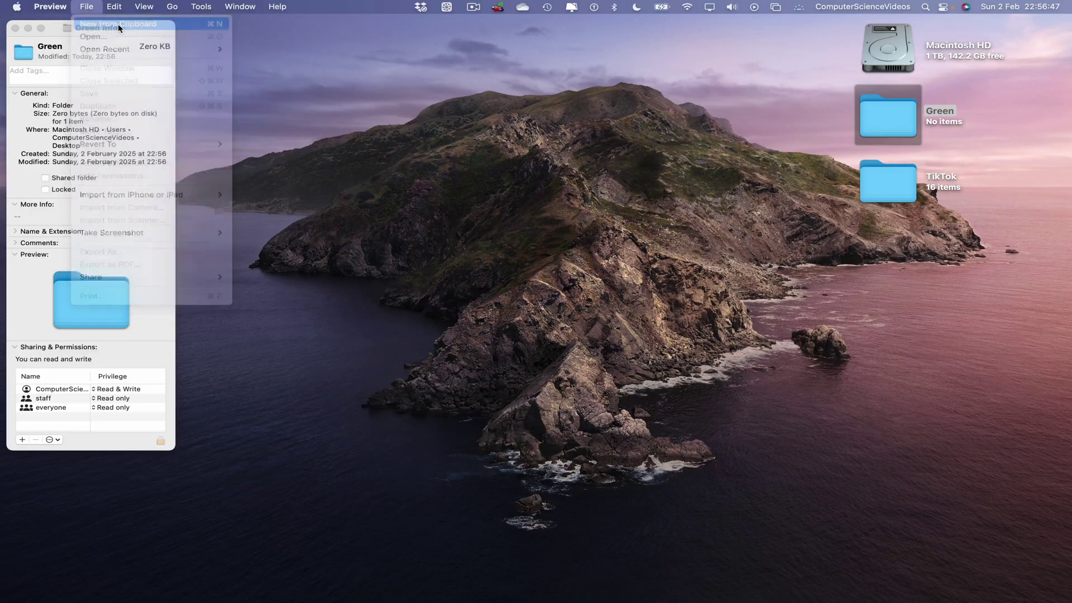
pyautogui.moveTo(254, 38); pyautogui.dragTo(544, 146)
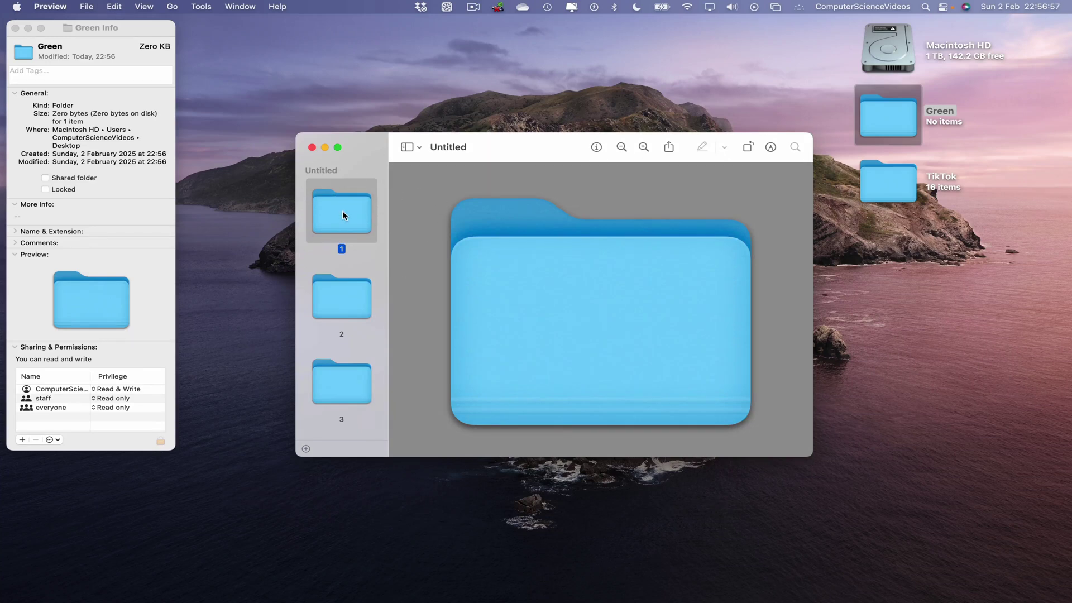
# Recolour the folder image green using Adjust Colour's saturation control.
pyautogui.click(208, 6)
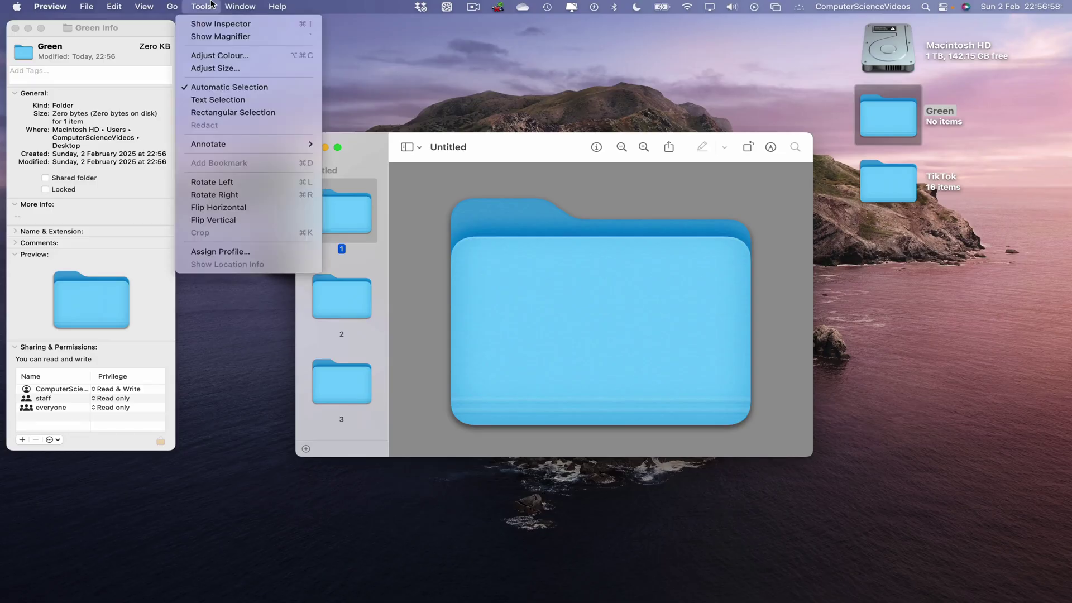
pyautogui.click(234, 57)
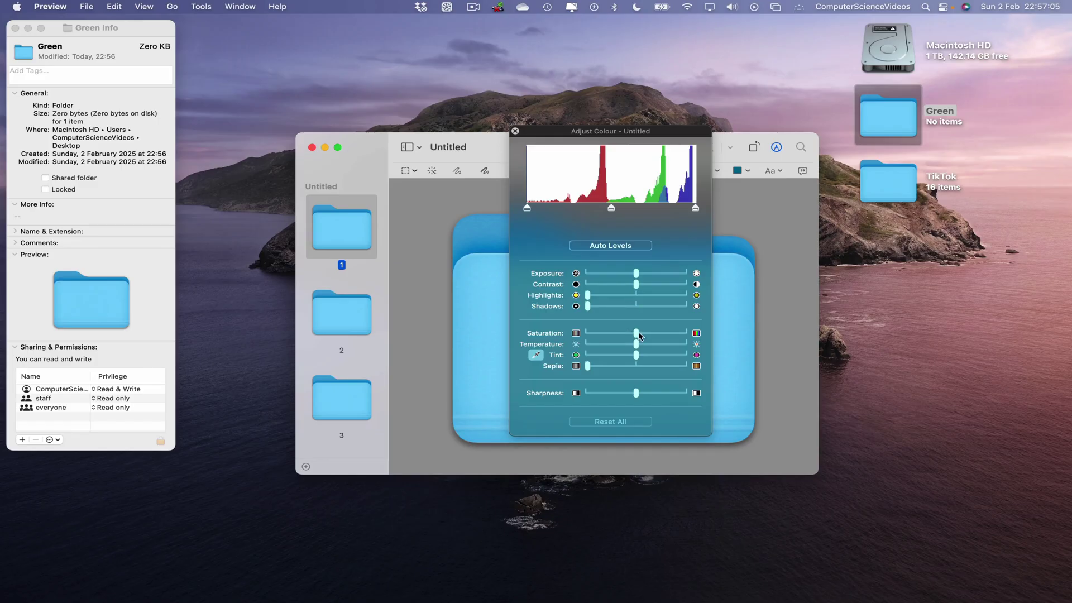
pyautogui.moveTo(618, 333); pyautogui.dragTo(569, 362)
pyautogui.moveTo(666, 134); pyautogui.dragTo(587, 114)
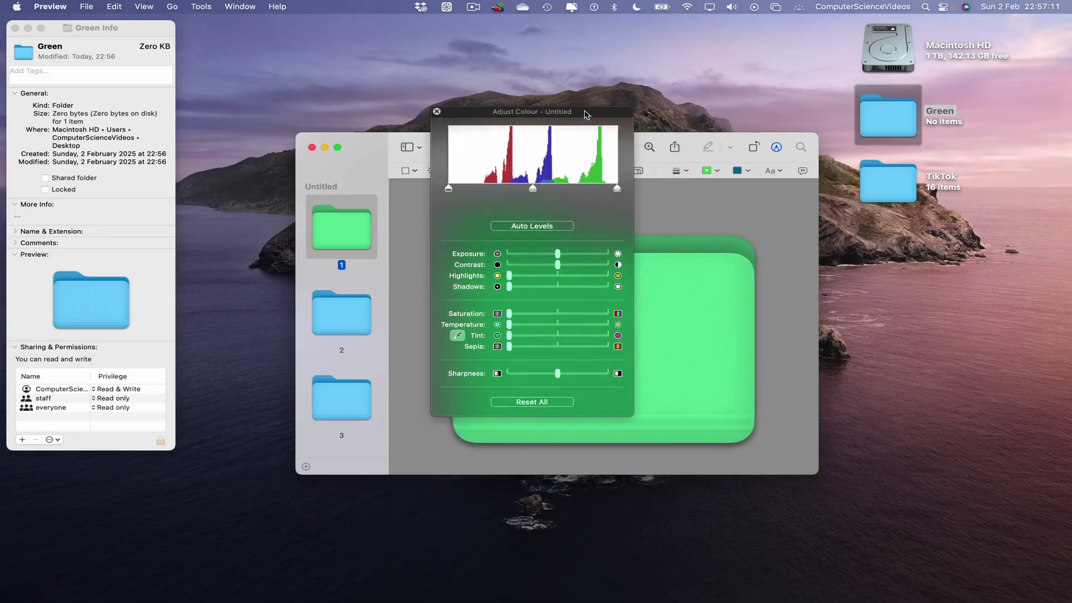
pyautogui.click(437, 110)
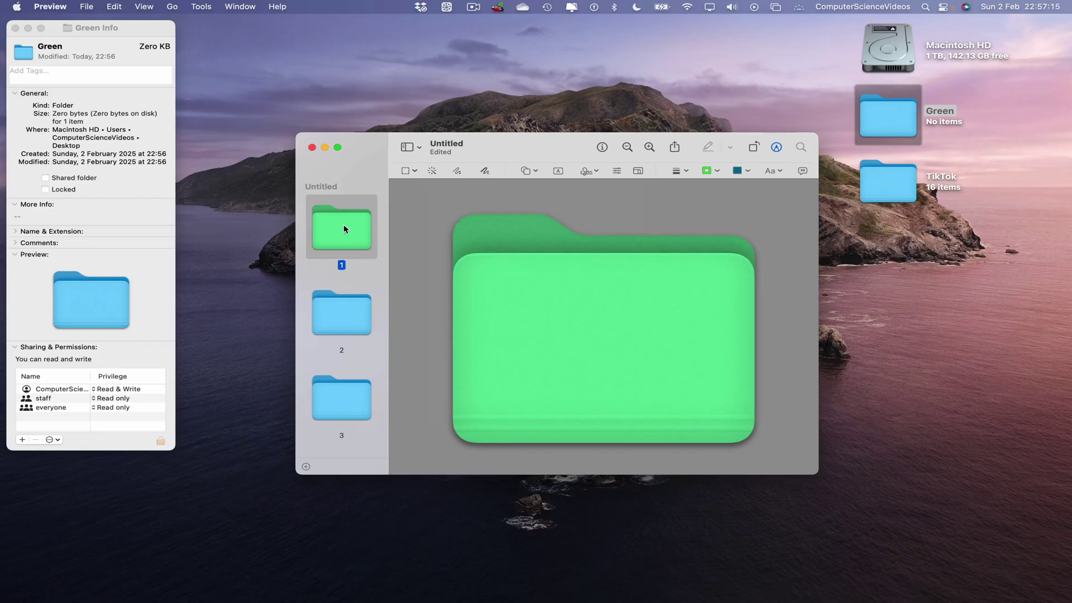
# Close the Untitled document without saving it.
pyautogui.rightClick(341, 223)
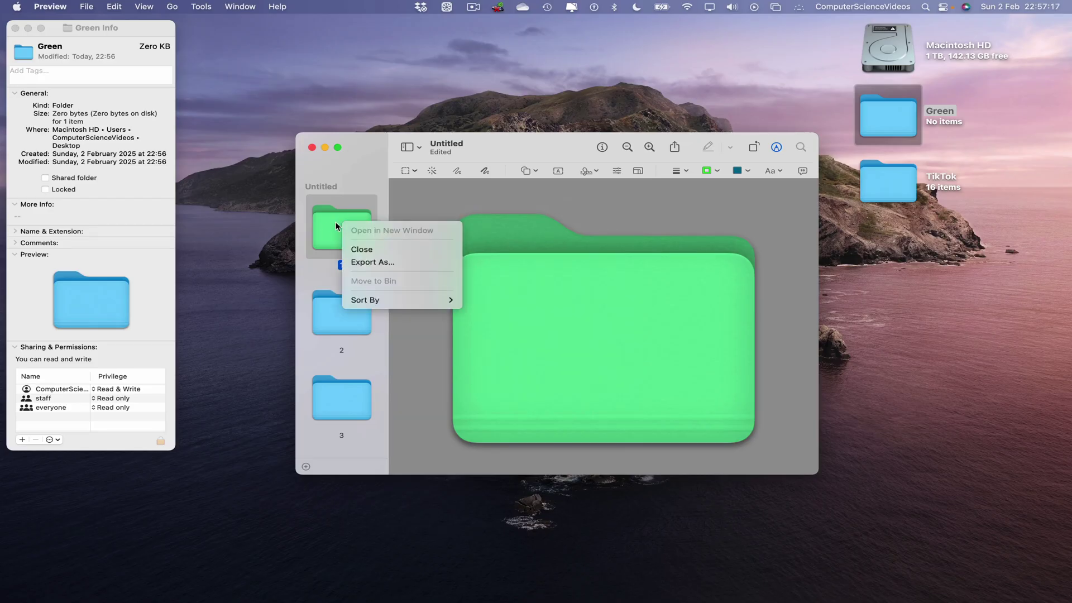
pyautogui.click(329, 220)
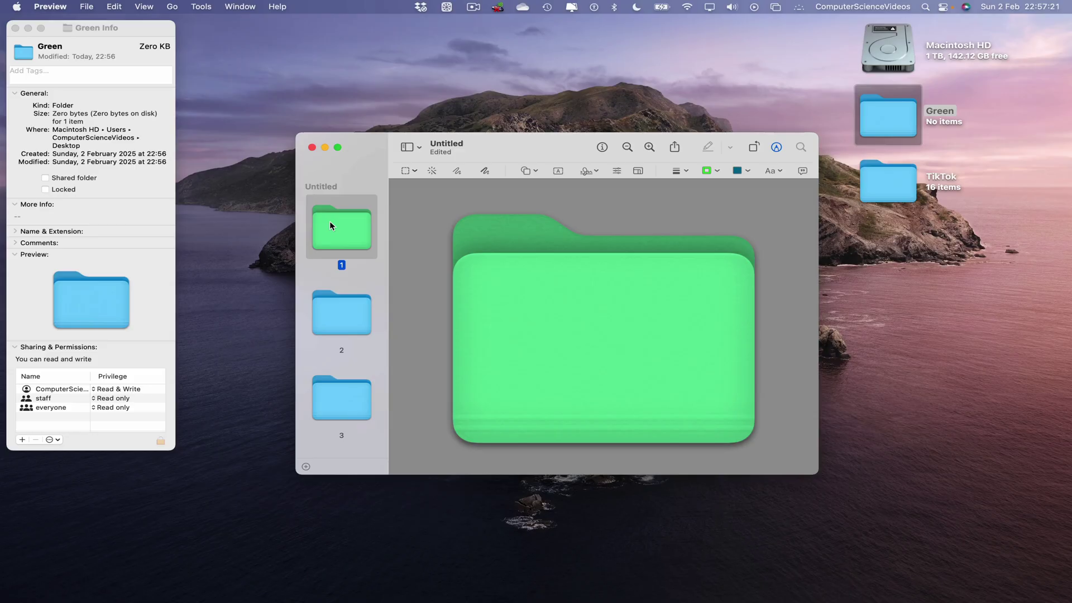
pyautogui.click(311, 149)
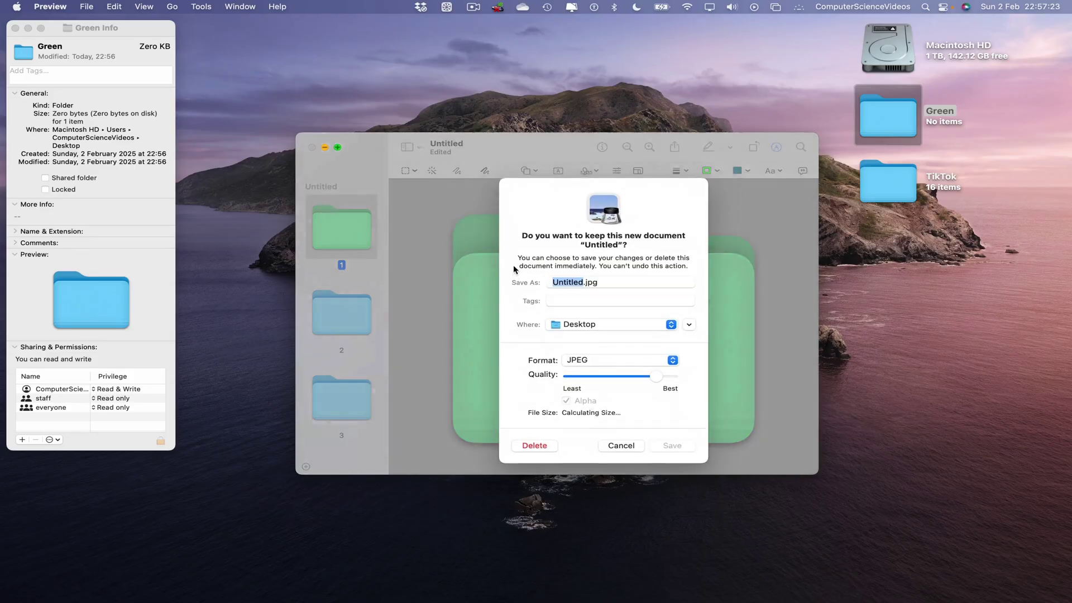
pyautogui.click(535, 447)
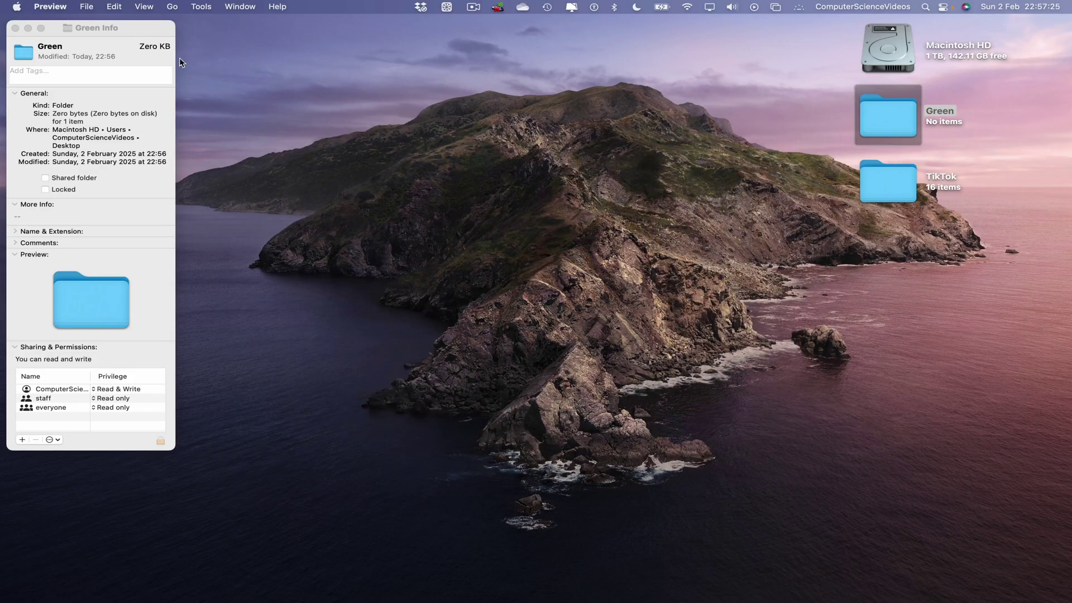
# Paste the green image as the Green folder's icon and close its Info window.
pyautogui.moveTo(133, 29); pyautogui.dragTo(136, 30)
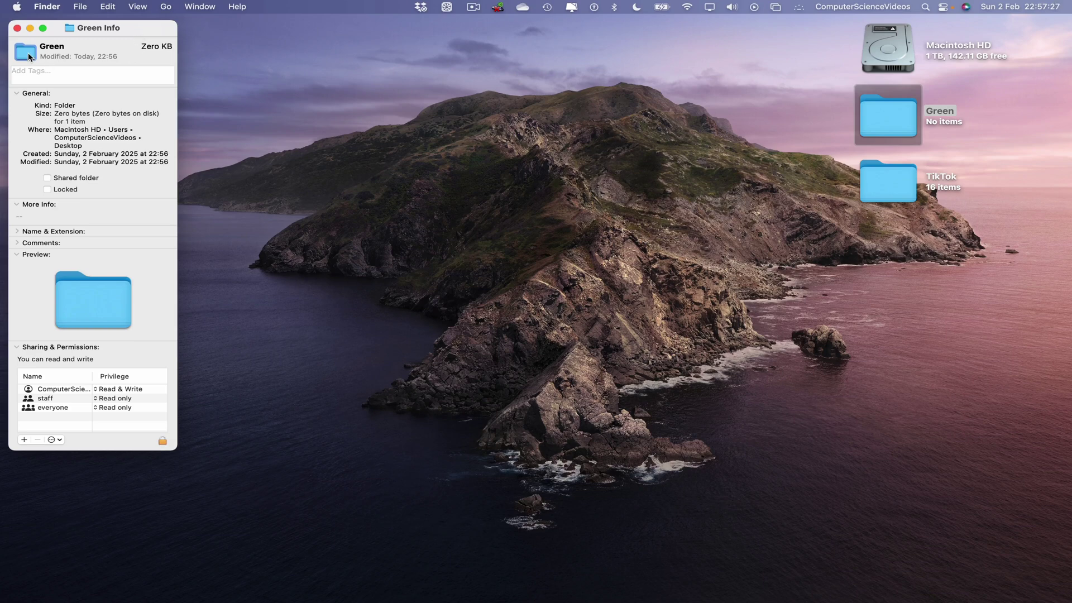
pyautogui.press('super+v')
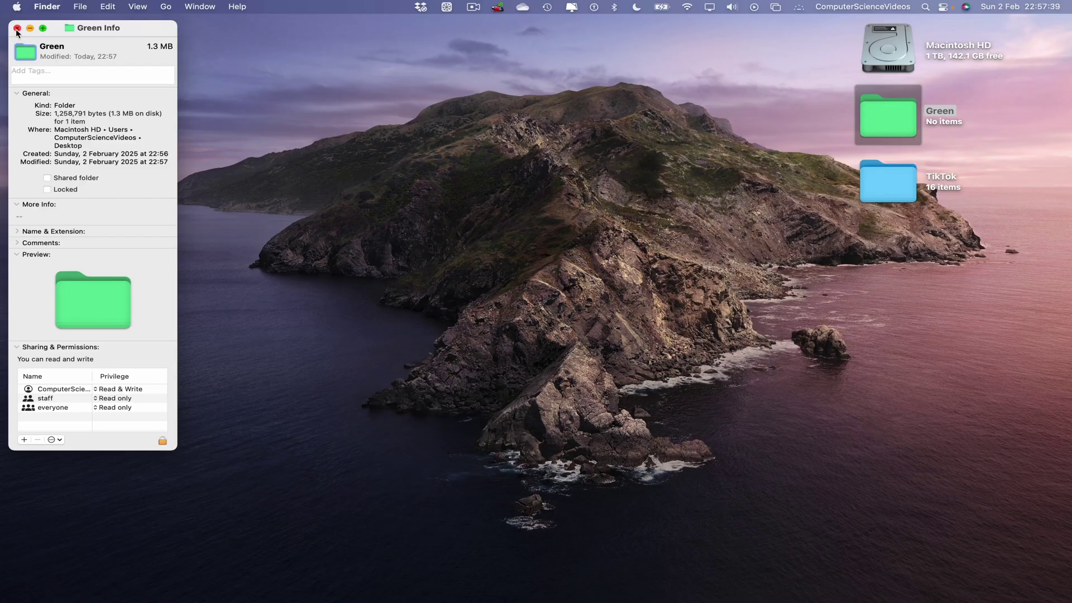
pyautogui.click(17, 29)
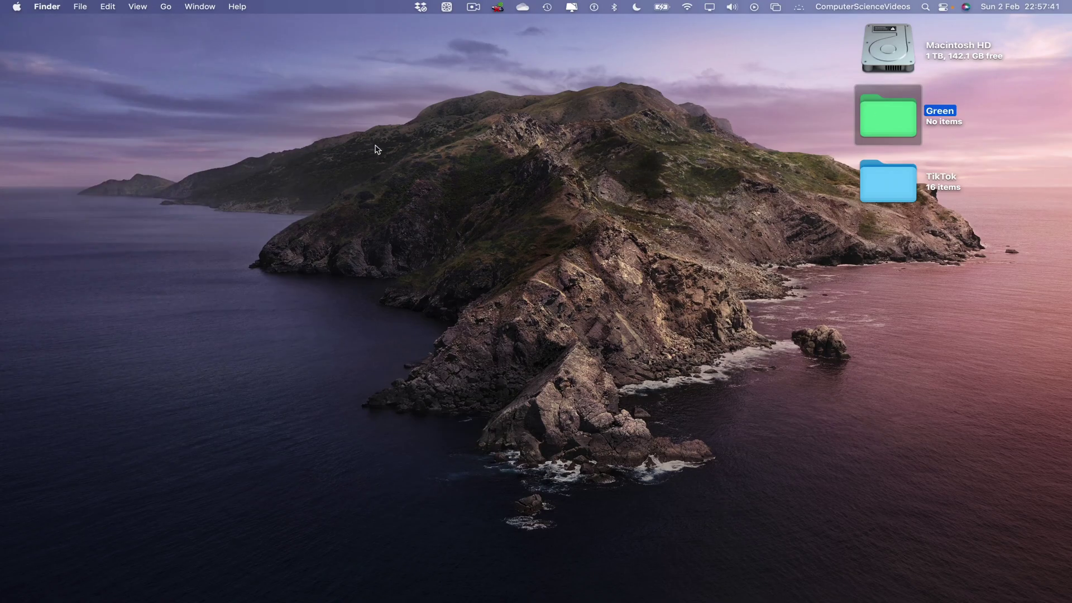
pyautogui.rightClick(874, 111)
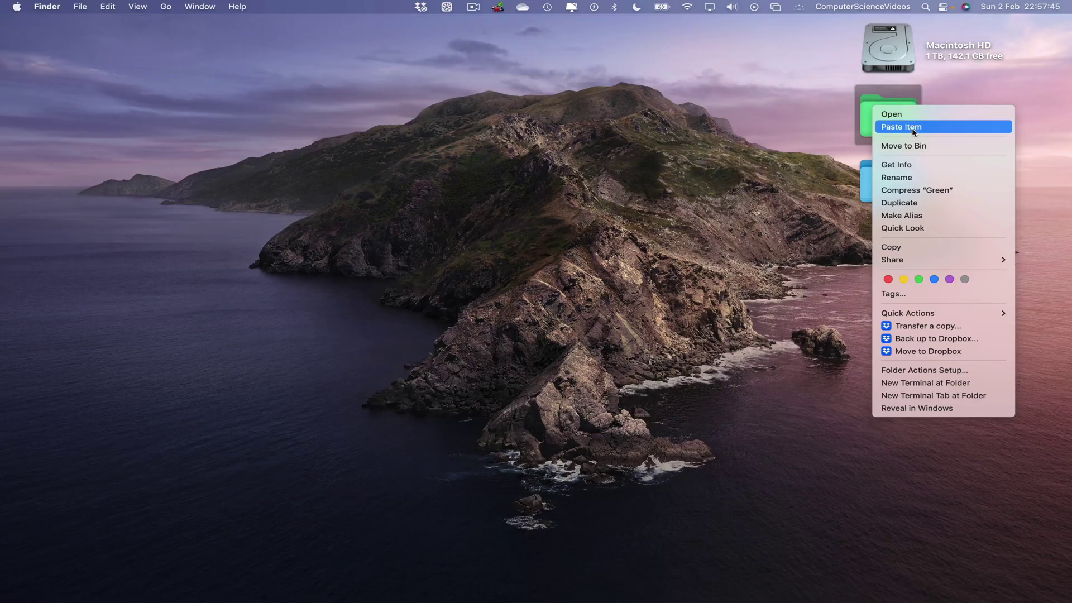
pyautogui.rightClick(692, 96)
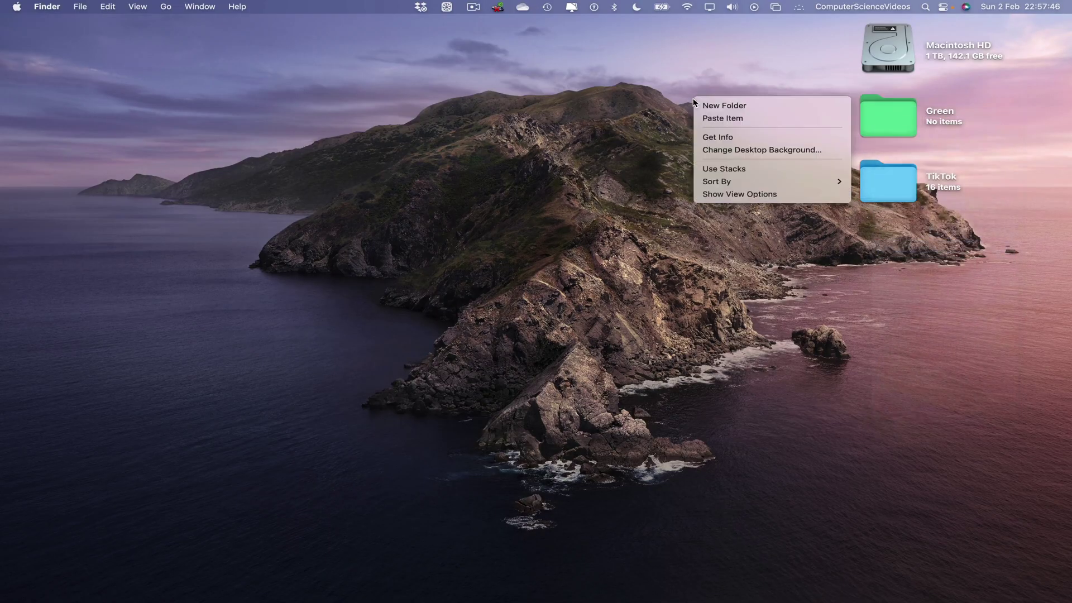
pyautogui.click(724, 118)
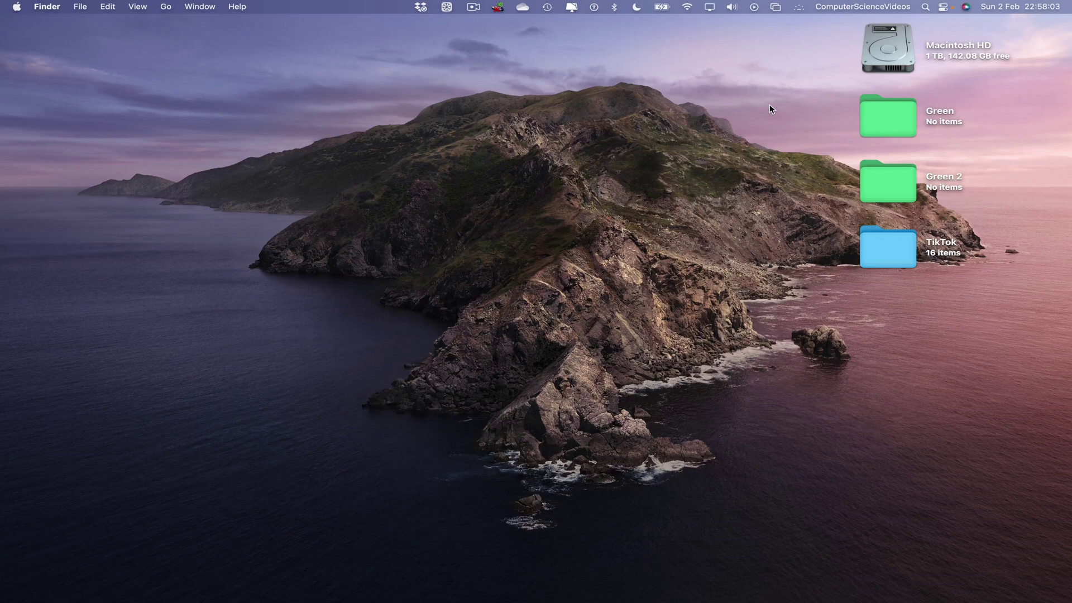
pyautogui.click(883, 181)
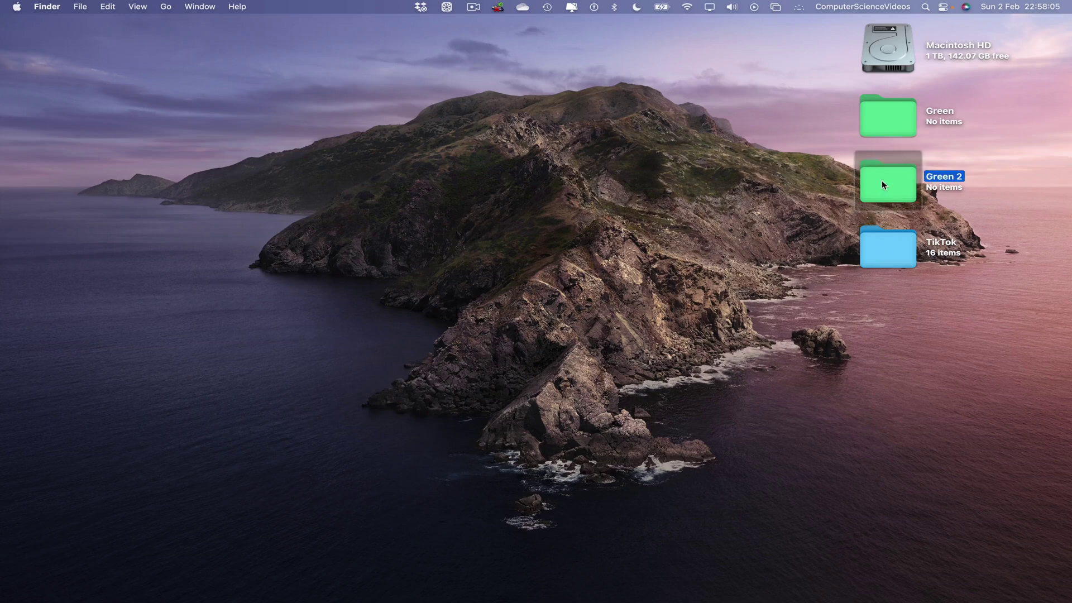
pyautogui.press('super+BackSpace')
pyautogui.click(658, 148)
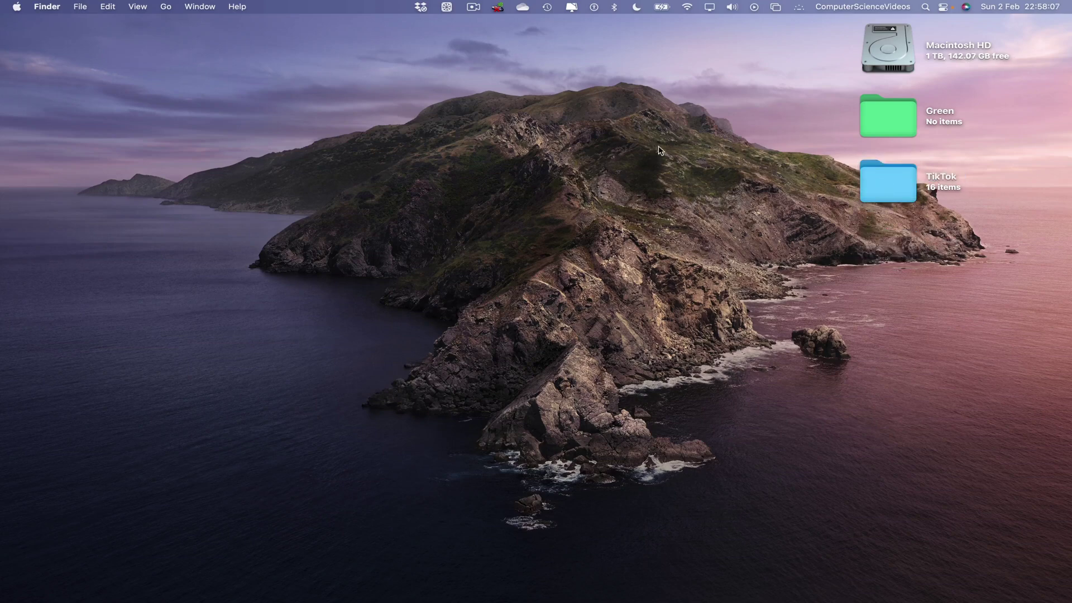
pyautogui.rightClick(659, 149)
pyautogui.click(692, 155)
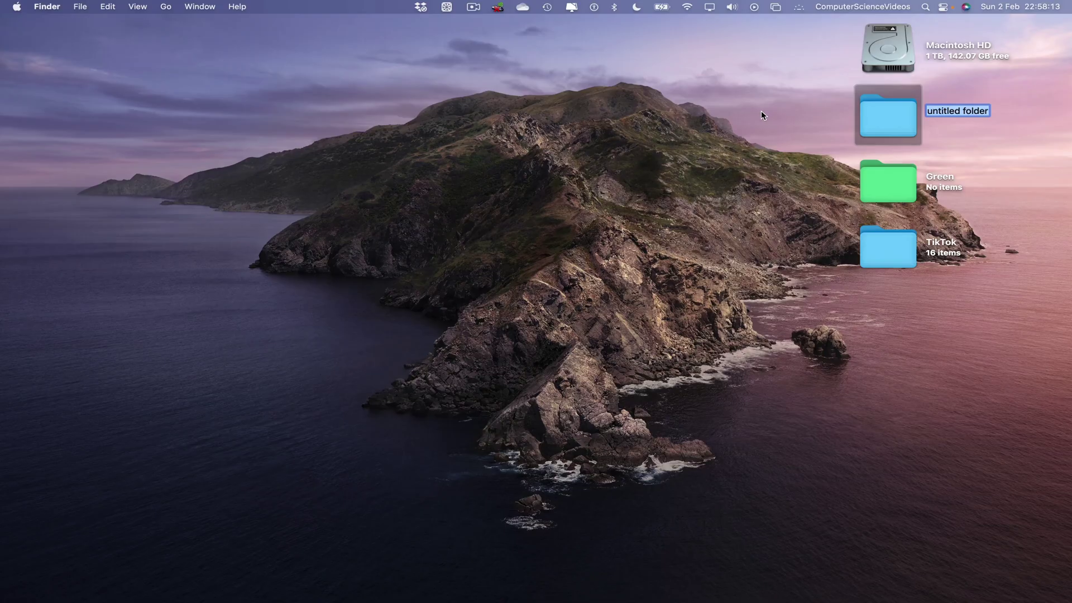
pyautogui.click(757, 81)
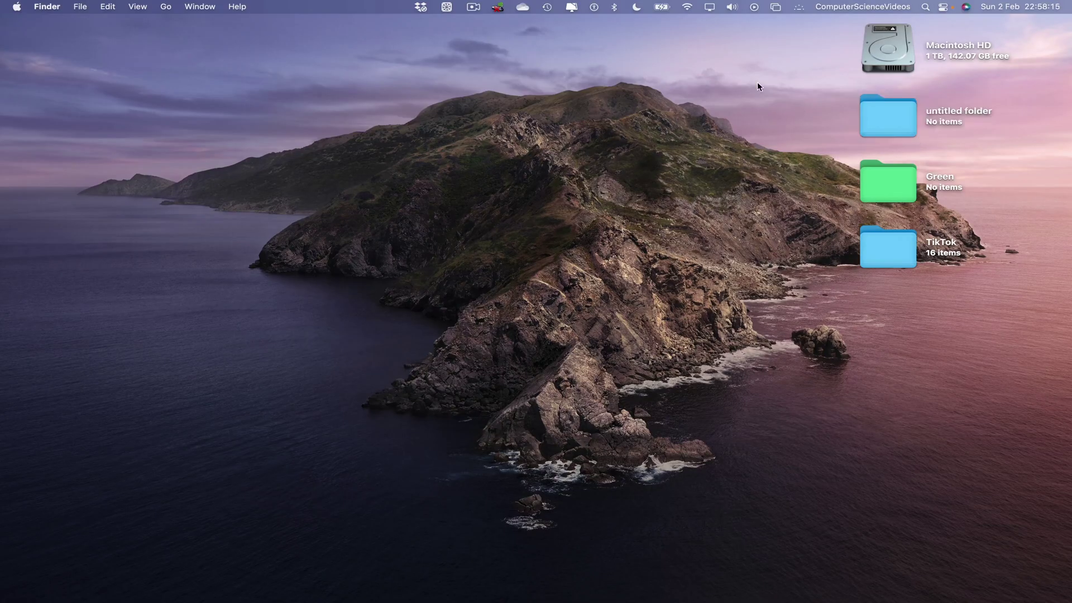
pyautogui.click(892, 115)
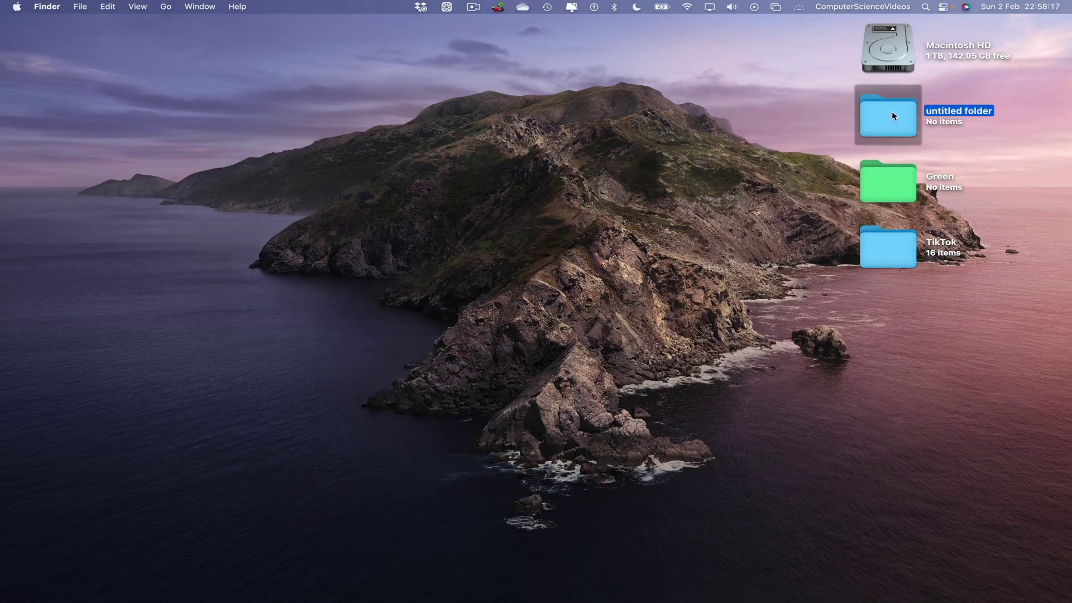
pyautogui.press('super+BackSpace')
pyautogui.click(422, 89)
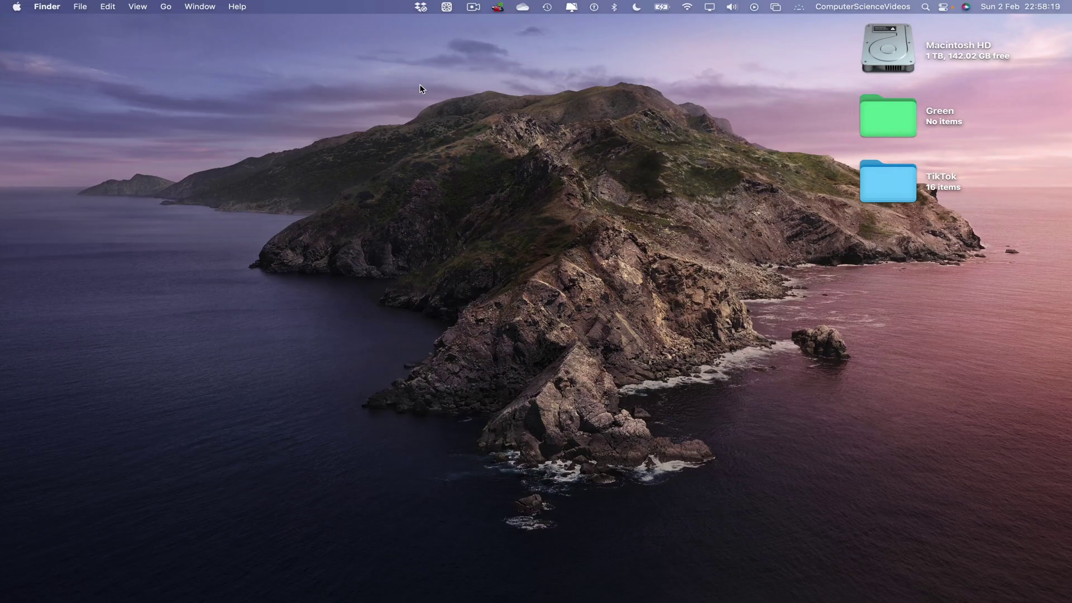